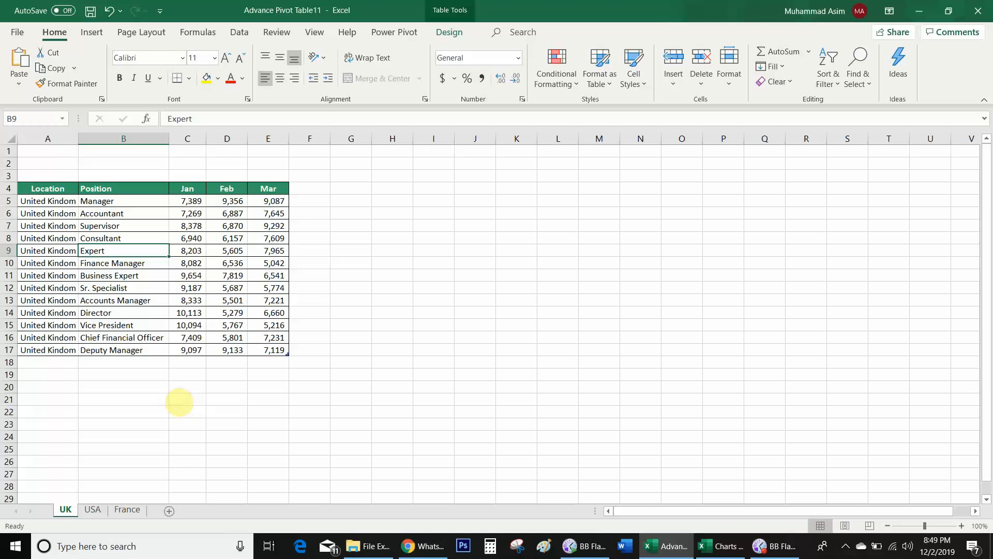
Step: Review the USA, France and UK sheets' tables, then select an empty cell on UK
{"action": "left_click", "coordinate": [94, 510]}
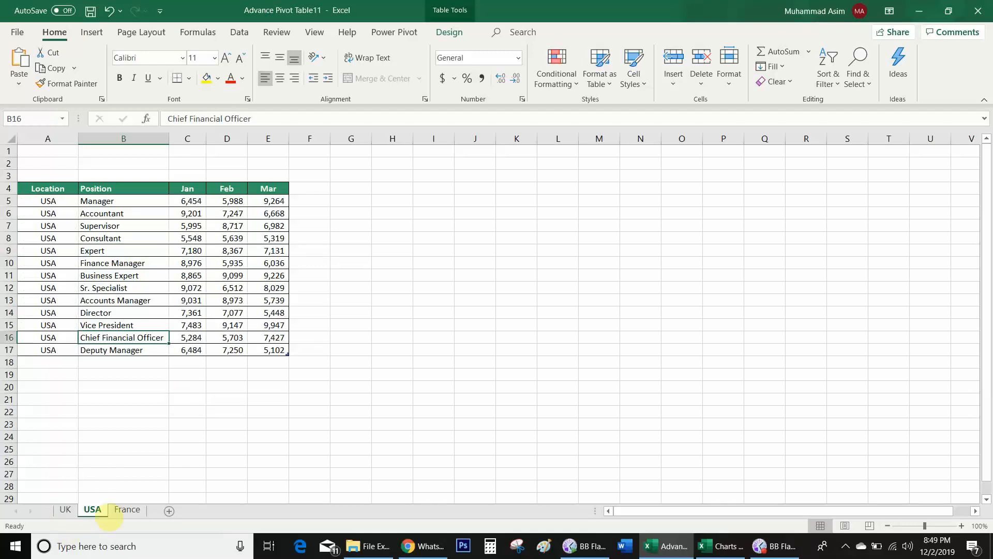
{"action": "left_click", "coordinate": [126, 510]}
{"action": "left_click", "coordinate": [66, 510]}
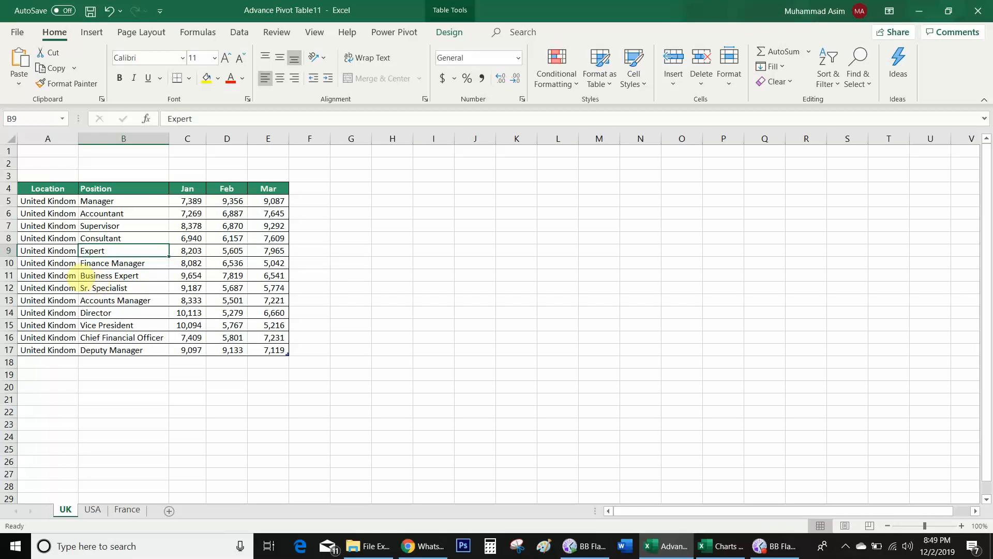
{"action": "left_click", "coordinate": [65, 275]}
{"action": "left_click", "coordinate": [111, 275]}
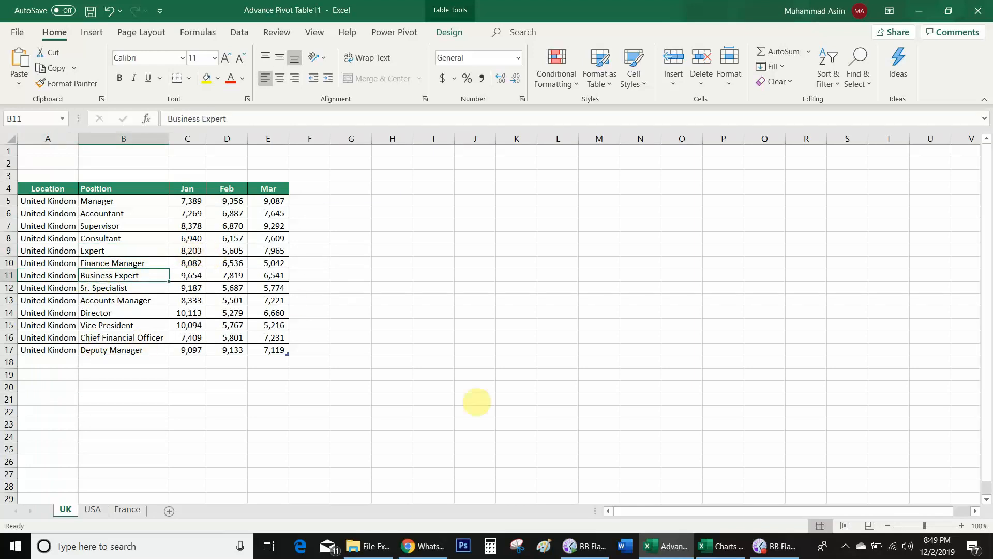
{"action": "left_click", "coordinate": [516, 188]}
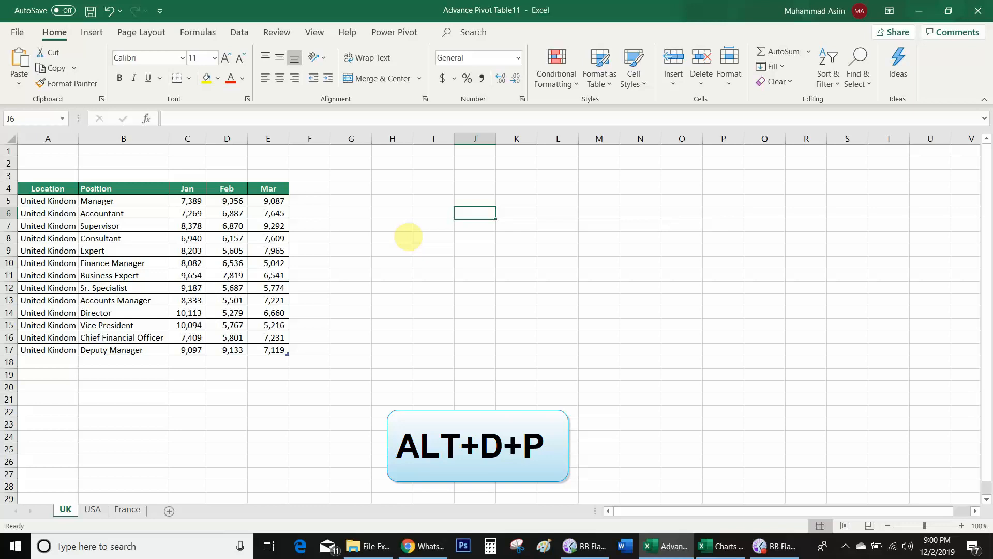
Step: Launch the PivotTable Wizard with Alt+D+P, choosing multiple consolidation ranges and self-defined page fields
{"action": "key", "text": "alt"}
{"action": "key", "text": "d"}
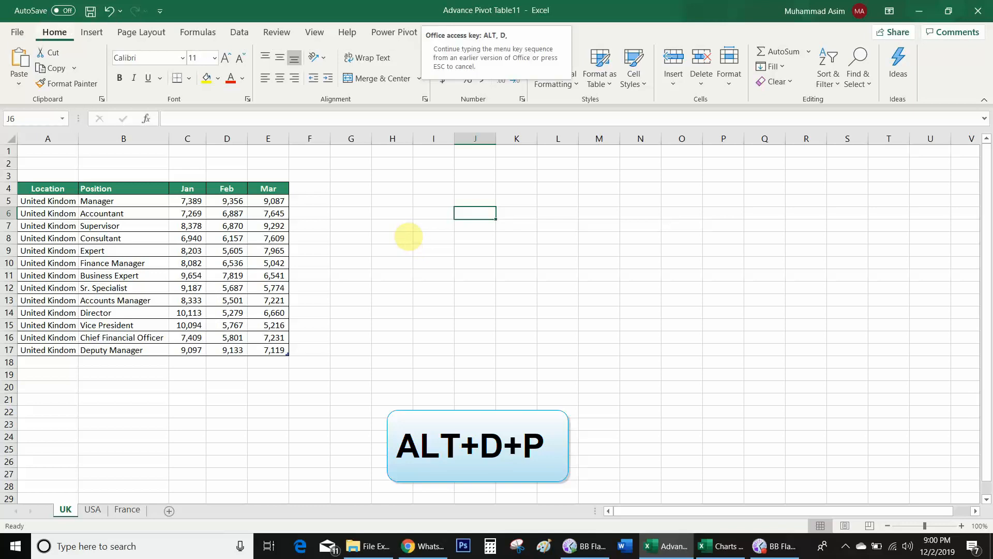
{"action": "key", "text": "p"}
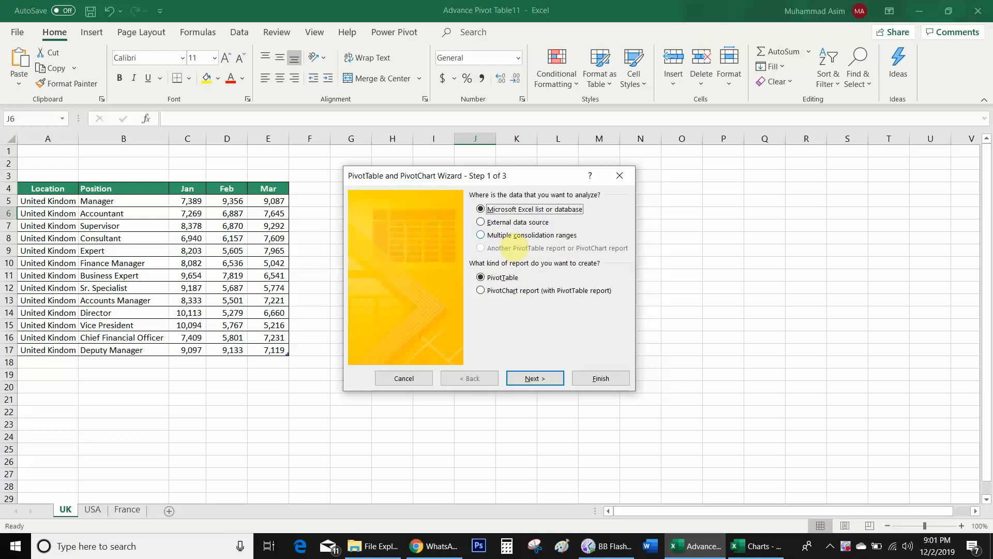
{"action": "left_click", "coordinate": [501, 235]}
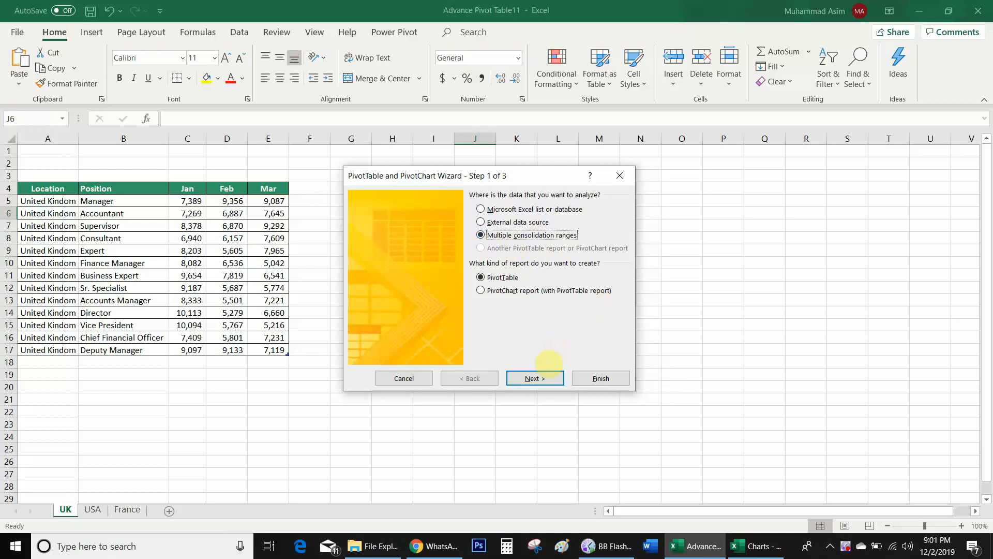
{"action": "left_click", "coordinate": [541, 381]}
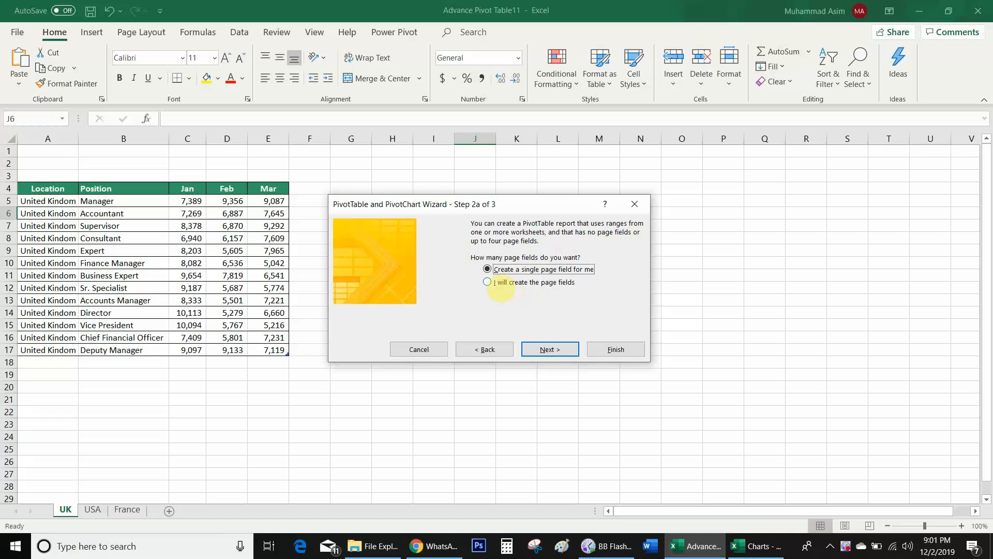
{"action": "left_click", "coordinate": [496, 283]}
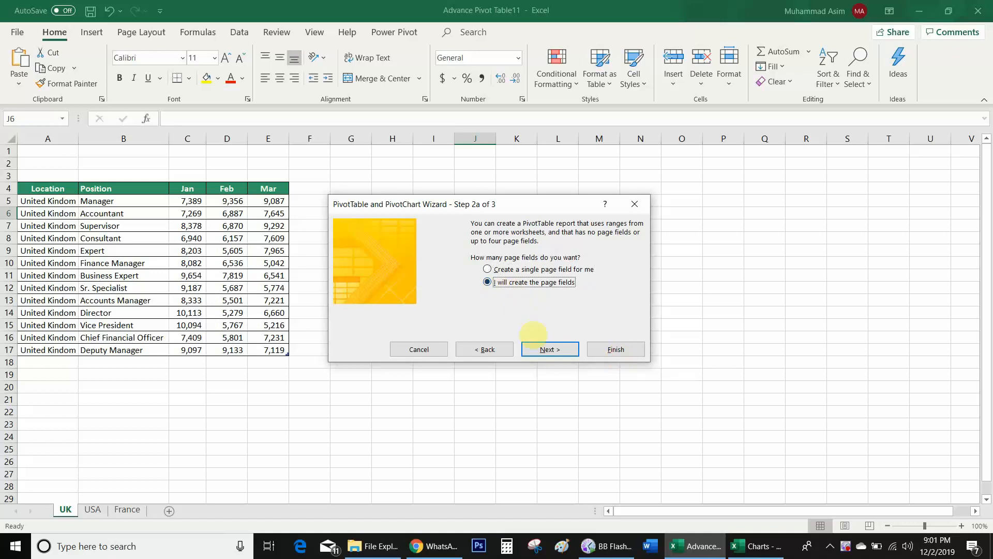
{"action": "left_click", "coordinate": [547, 349]}
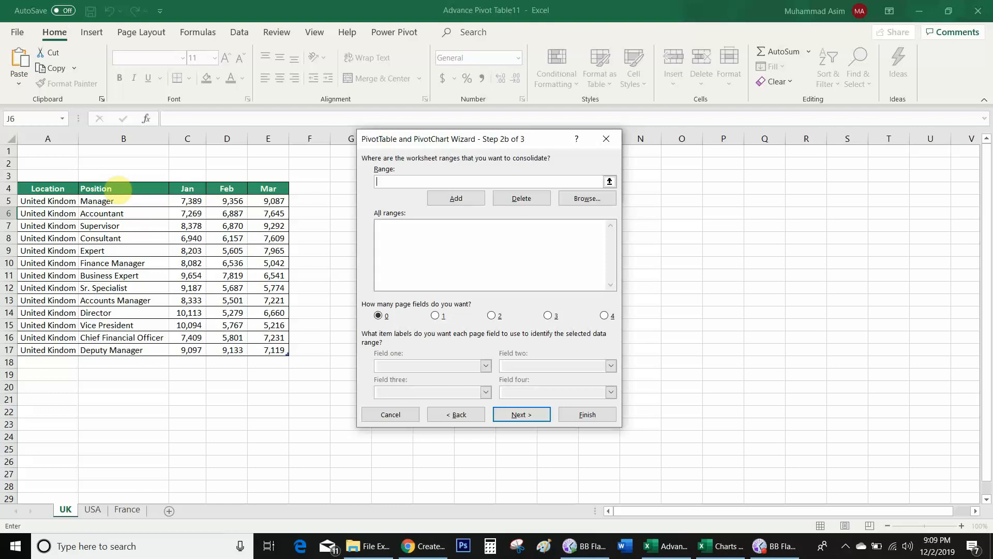
Step: Add B4:E17 from the UK, USA and France sheets to the All ranges list
{"action": "left_click", "coordinate": [119, 190]}
{"action": "key", "text": "shift+Right"}
{"action": "key", "text": "shift+Right"}
{"action": "key", "text": "shift+Right"}
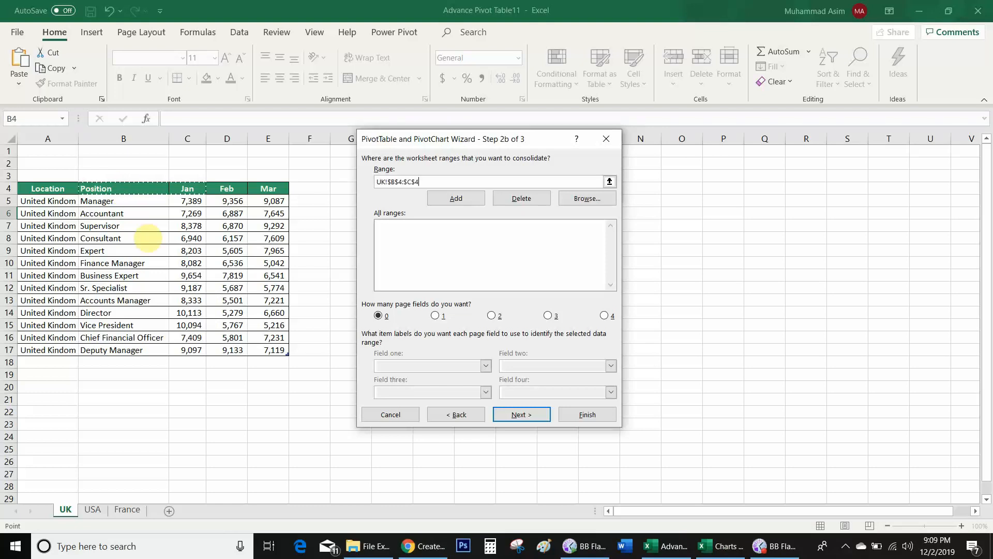
{"action": "key", "text": "ctrl+shift+Down"}
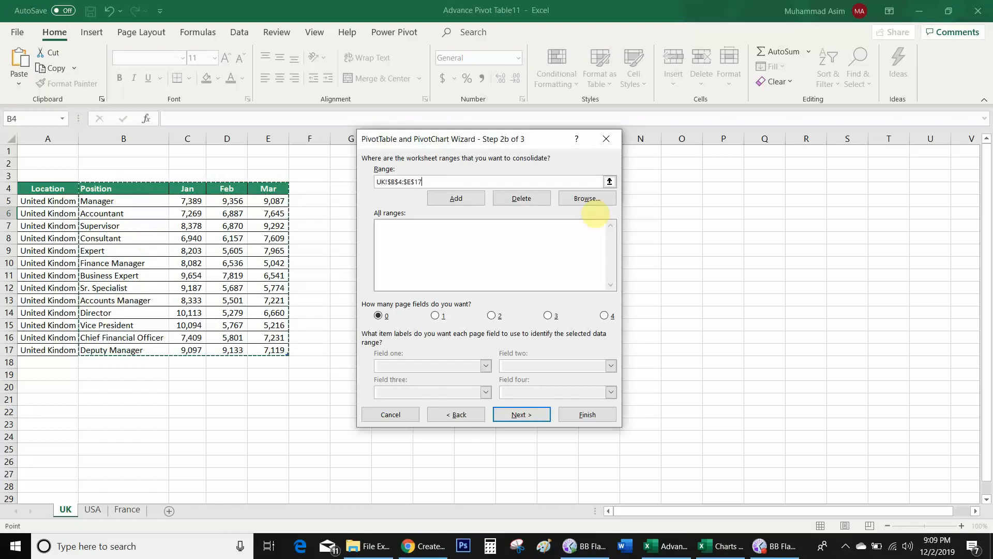
{"action": "left_click", "coordinate": [457, 199]}
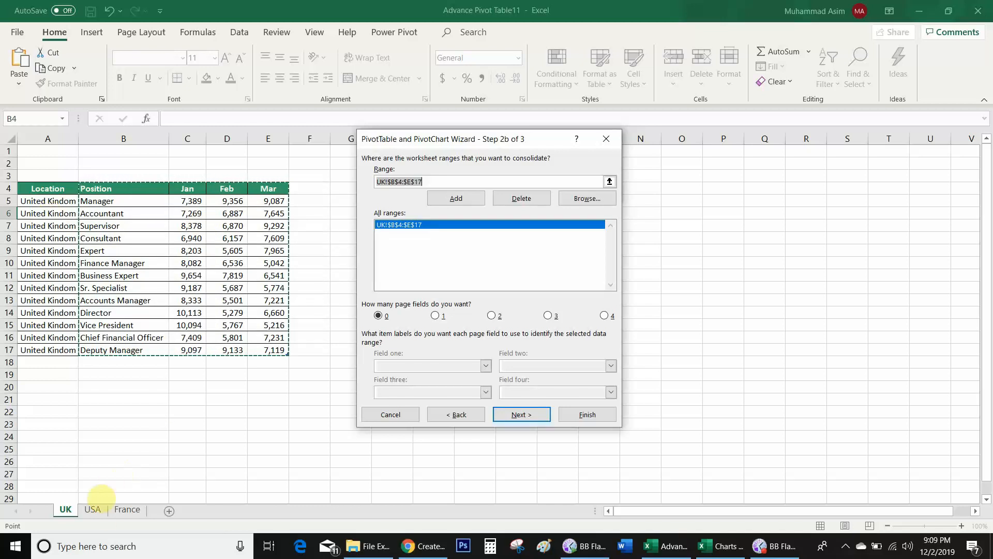
{"action": "left_click", "coordinate": [93, 509]}
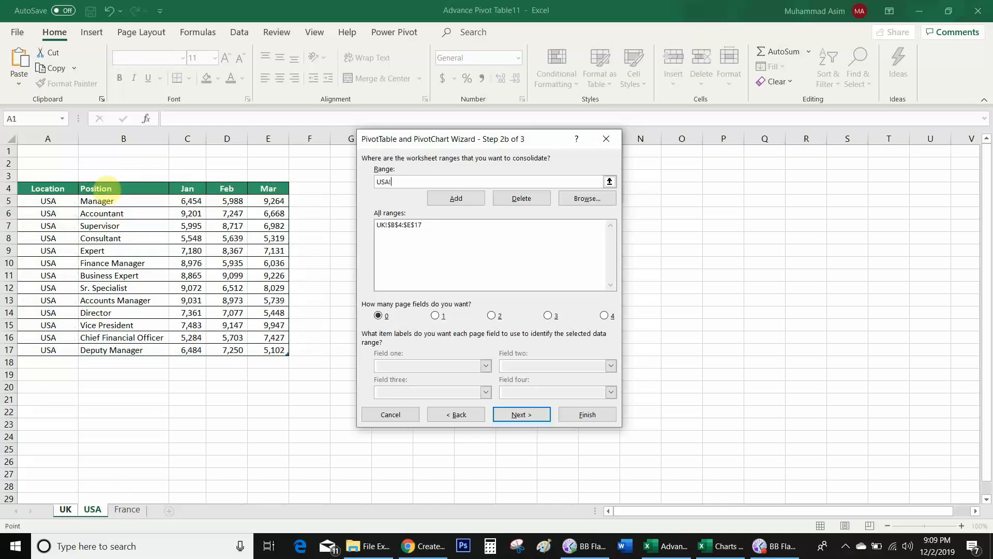
{"action": "left_click_drag", "start_coordinate": [99, 189], "coordinate": [274, 350]}
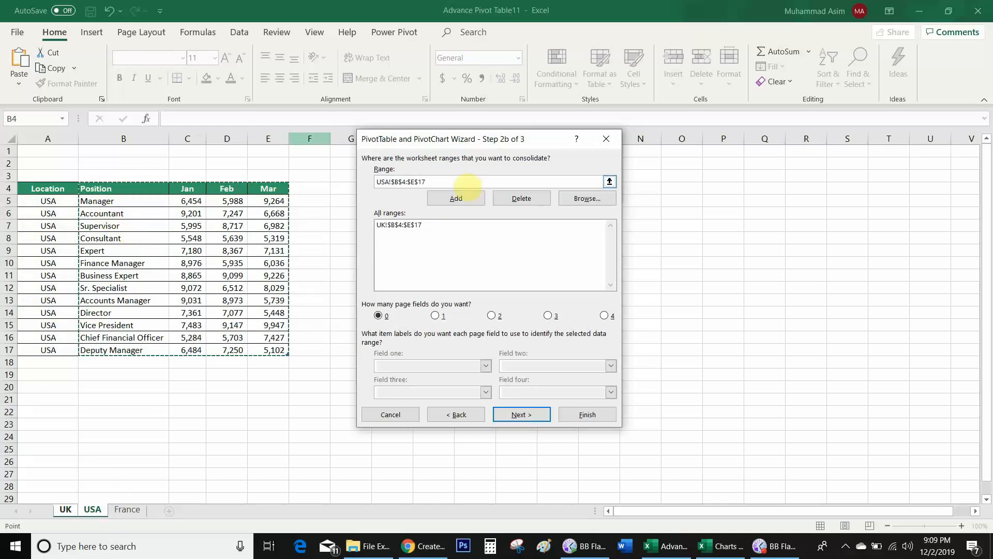
{"action": "left_click", "coordinate": [456, 198]}
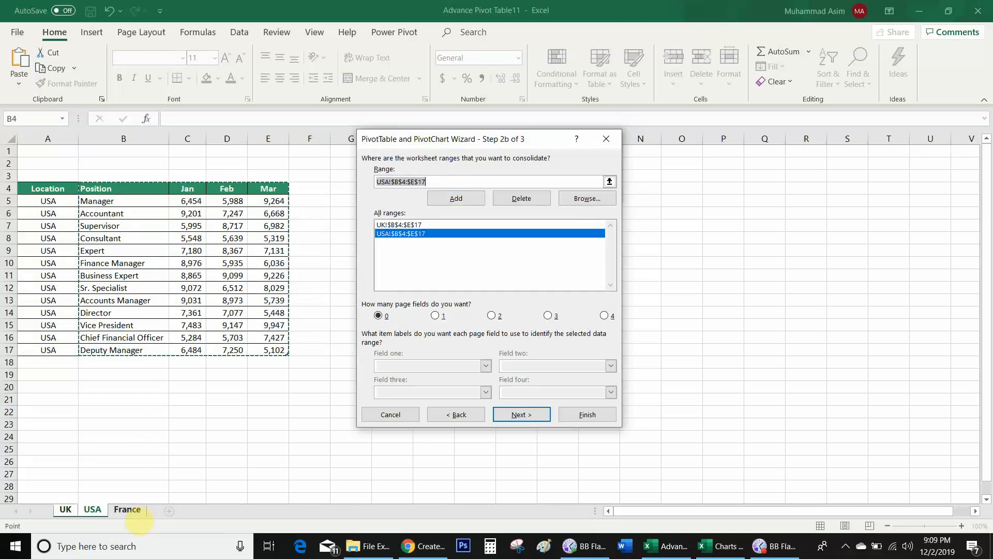
{"action": "left_click", "coordinate": [136, 512]}
{"action": "left_click", "coordinate": [119, 188]}
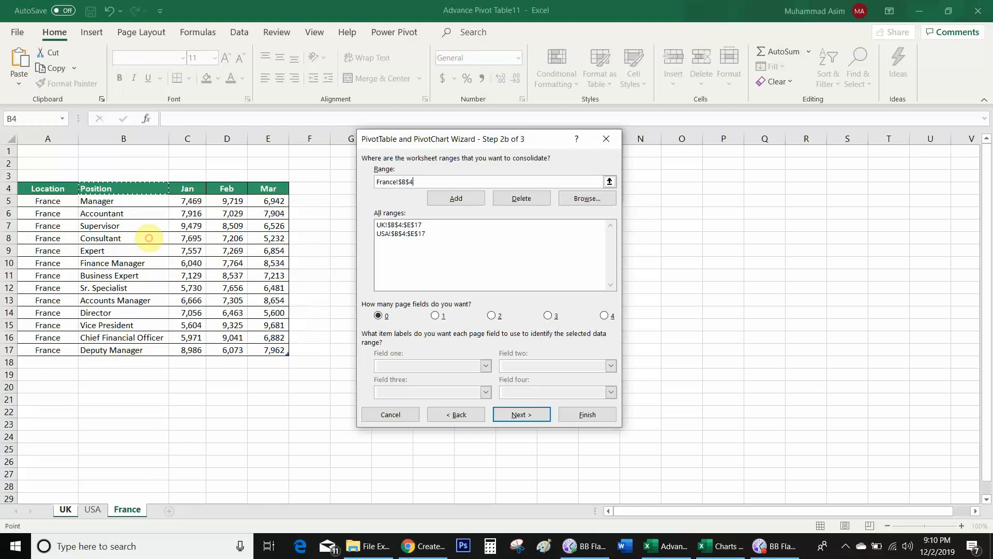
{"action": "left_click_drag", "start_coordinate": [119, 188], "coordinate": [274, 350]}
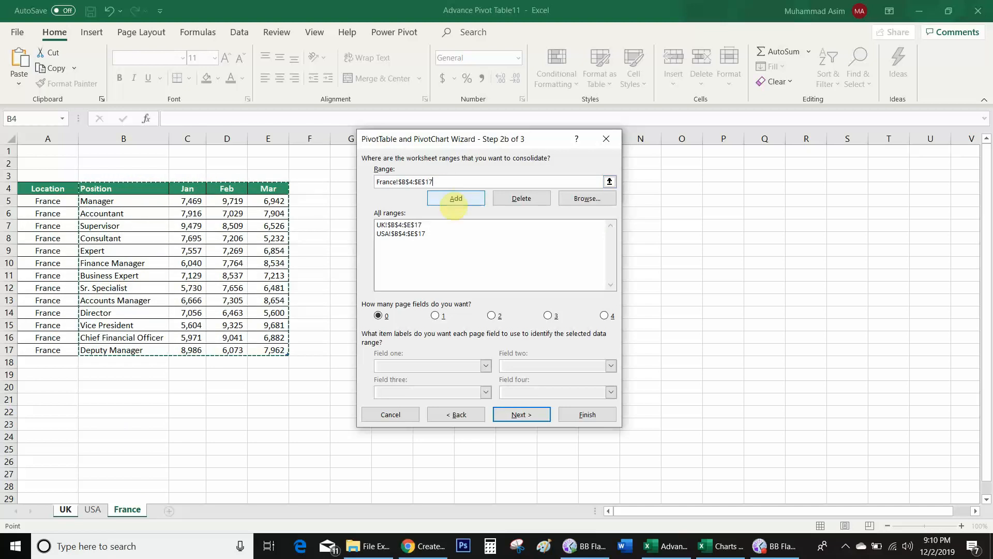
{"action": "left_click", "coordinate": [456, 198]}
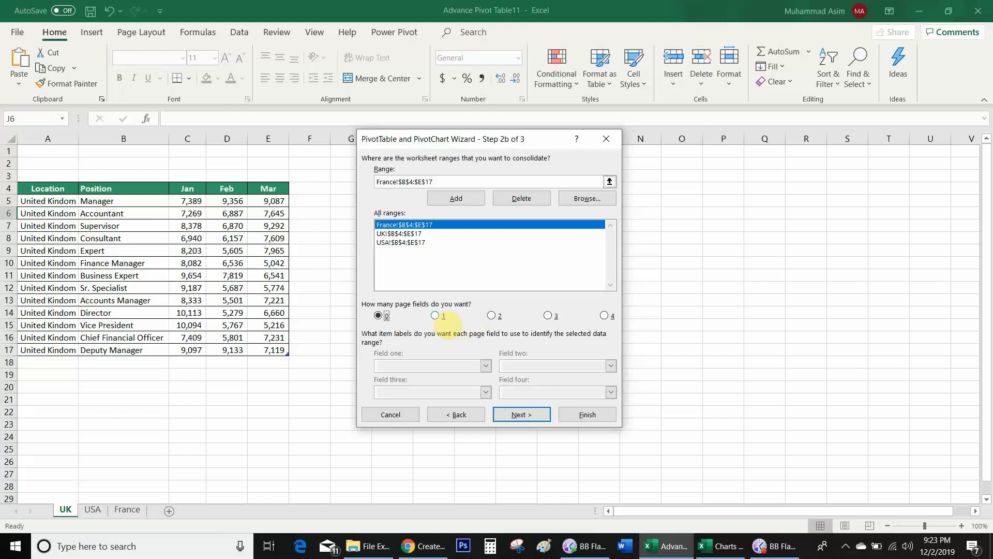
Step: Try different page field counts, settling on one page field
{"action": "left_click", "coordinate": [438, 317]}
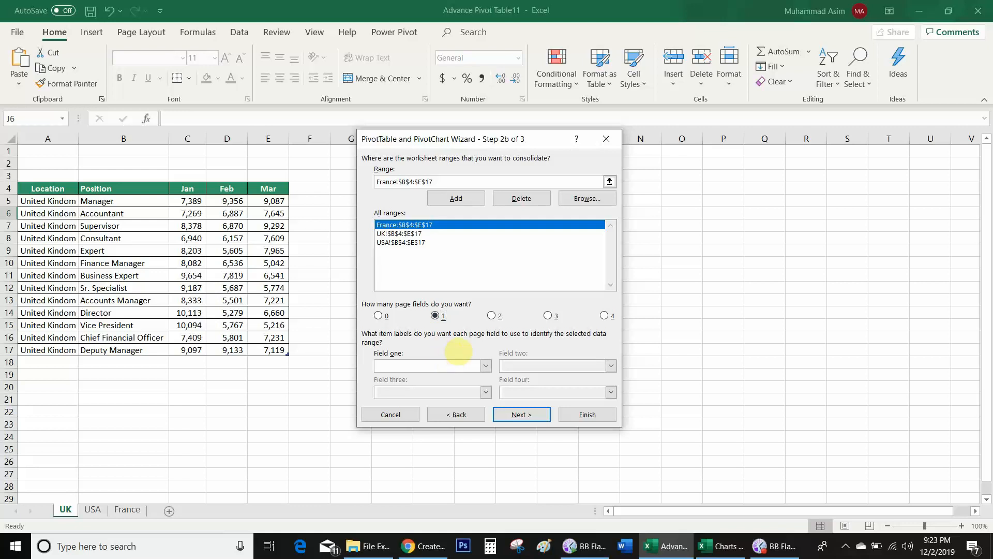
{"action": "left_click", "coordinate": [494, 316]}
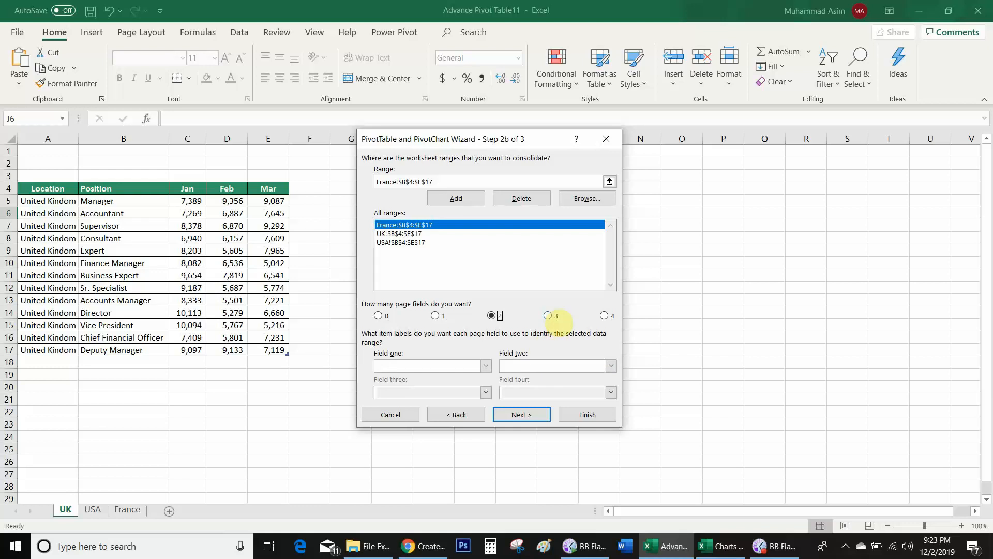
{"action": "left_click", "coordinate": [548, 315]}
{"action": "left_click", "coordinate": [605, 316]}
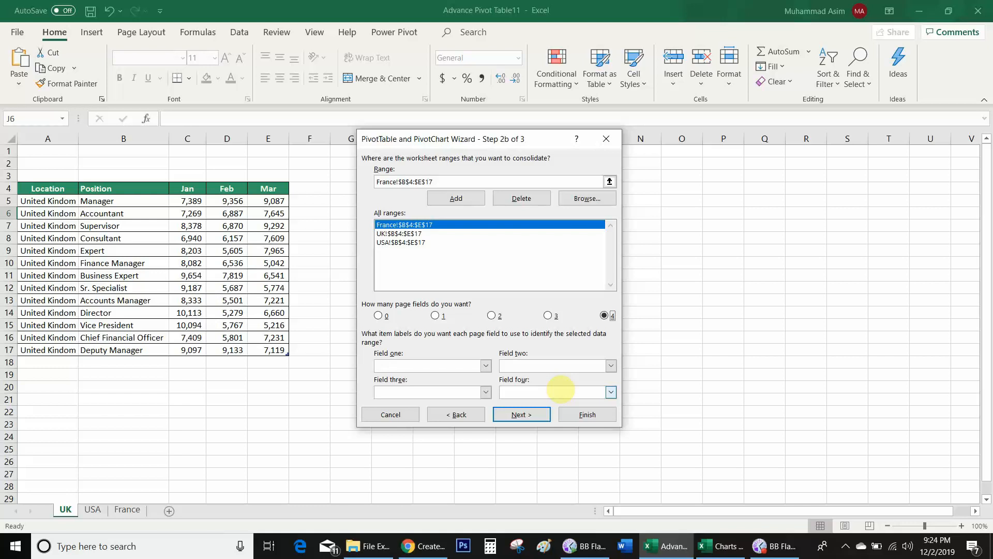
{"action": "left_click", "coordinate": [439, 316]}
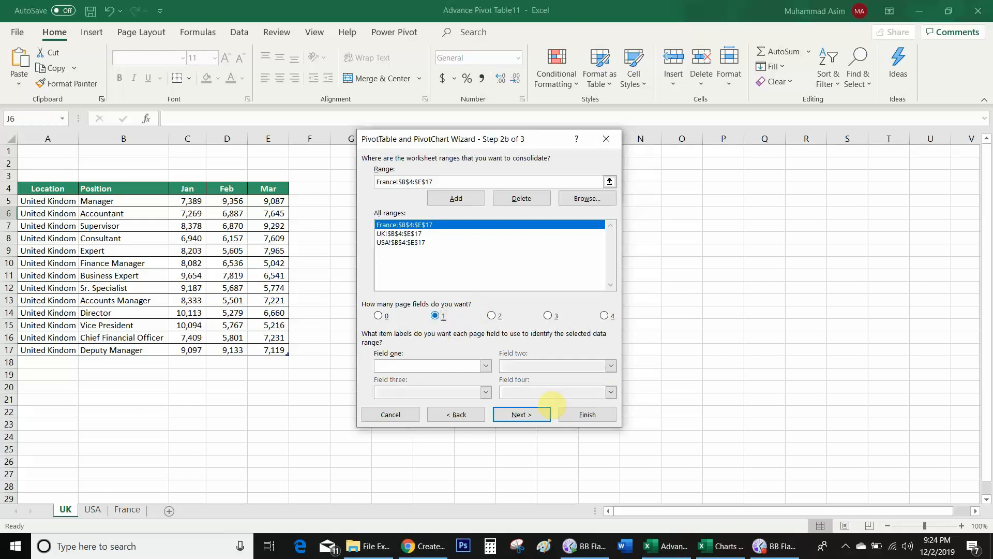
Step: Label the ranges France, UK and USA in the first page field
{"action": "left_click", "coordinate": [427, 365]}
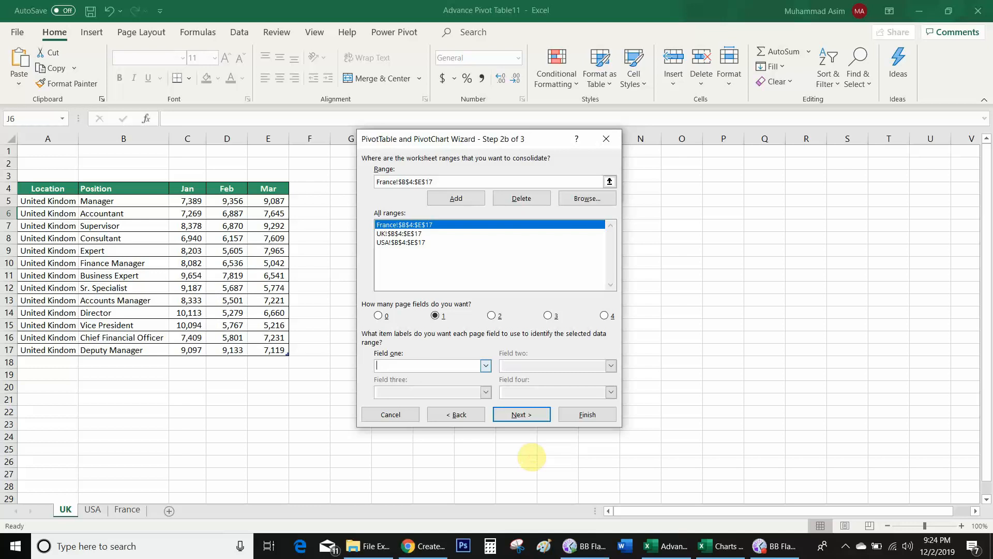
{"action": "type", "text": "France"}
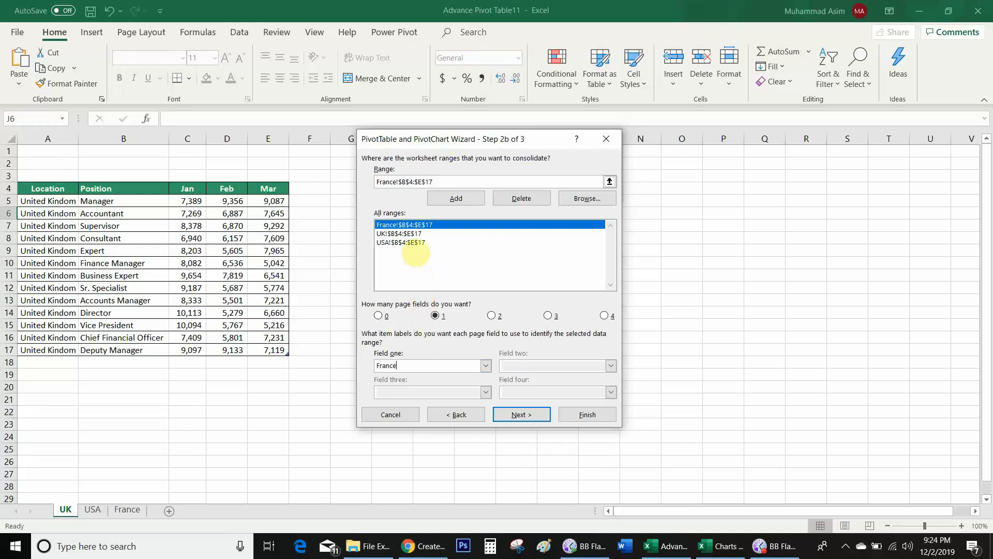
{"action": "left_click", "coordinate": [417, 234]}
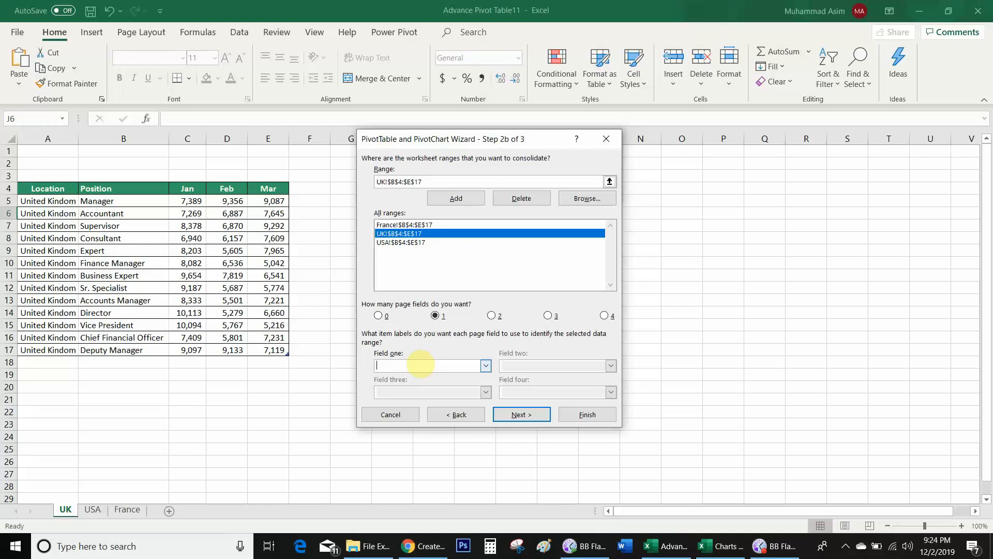
{"action": "type", "text": "UK"}
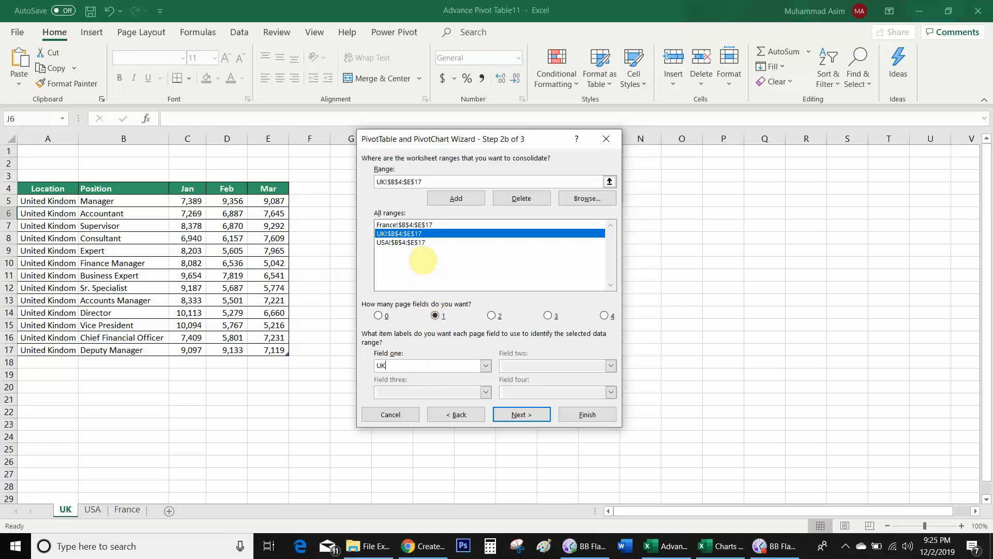
{"action": "left_click", "coordinate": [408, 242]}
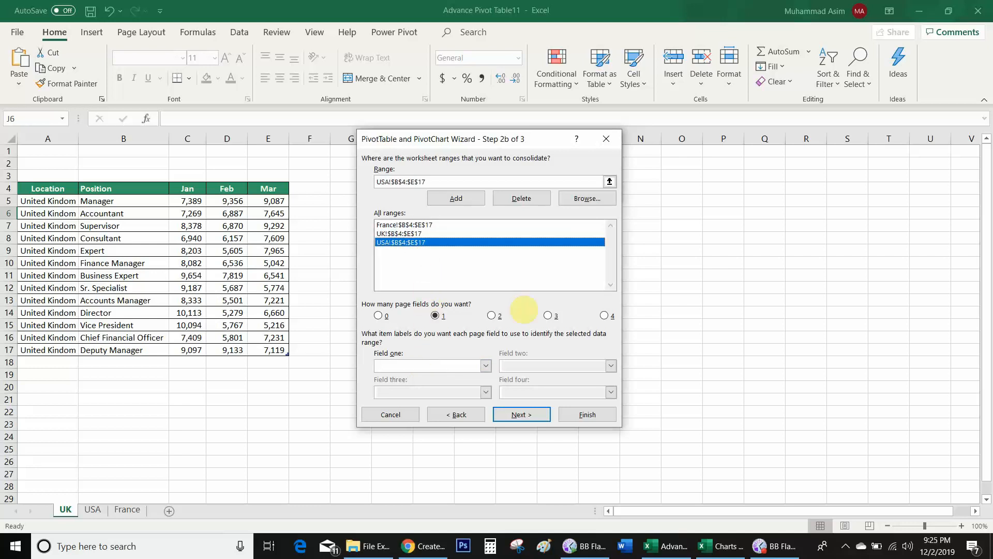
{"action": "left_click", "coordinate": [432, 365]}
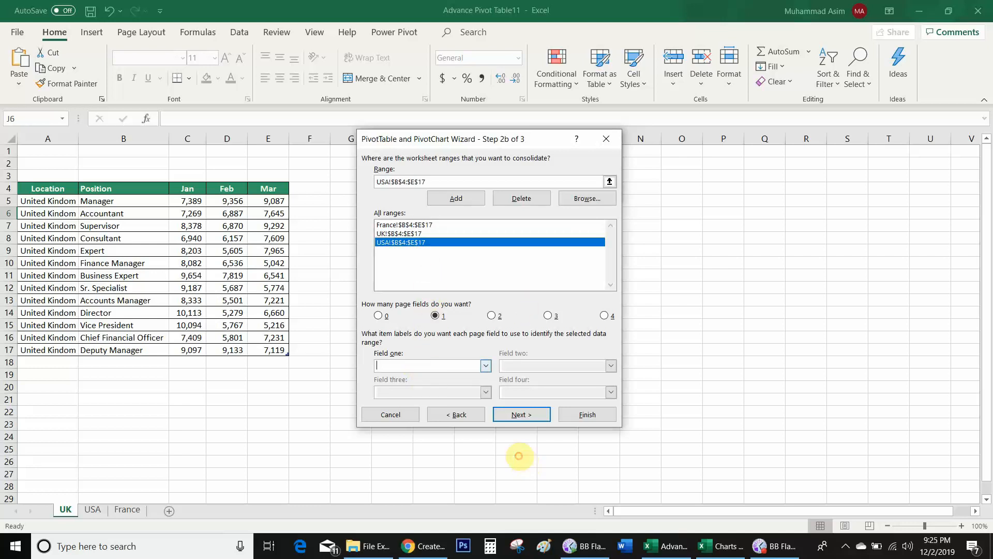
{"action": "type", "text": "USA"}
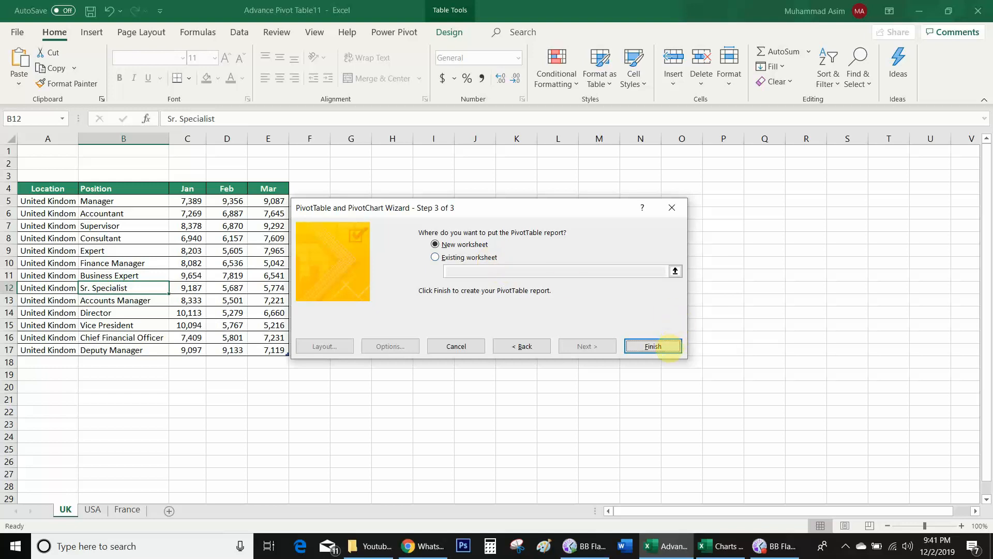
Step: Finish the wizard to build the PivotTable on a new worksheet, then open the Page1 filter list
{"action": "left_click", "coordinate": [653, 346]}
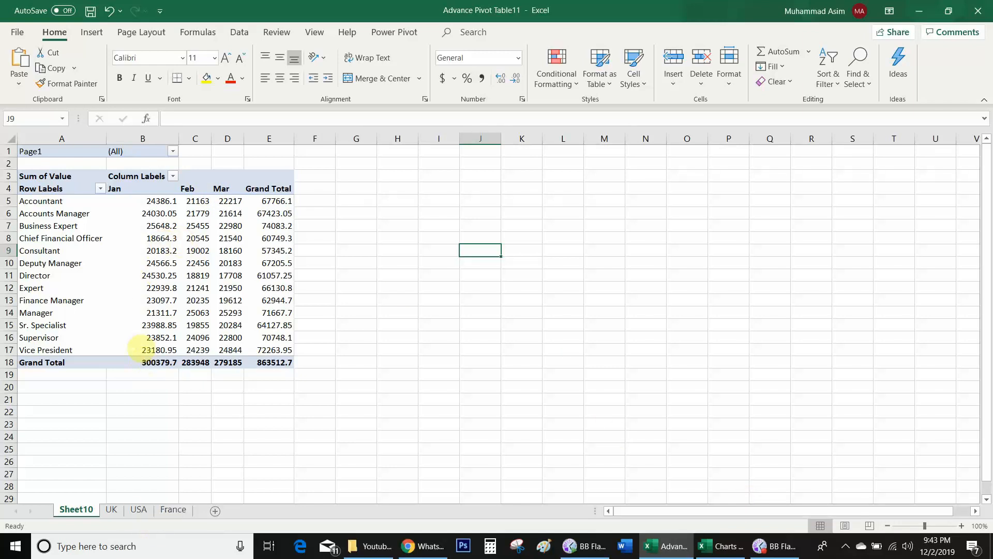
{"action": "left_click", "coordinate": [158, 251]}
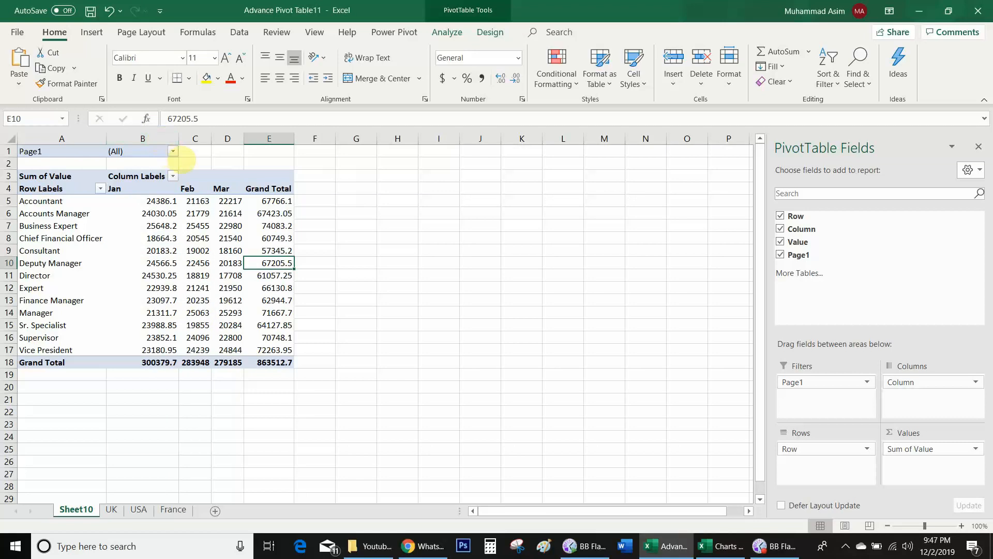
{"action": "left_click", "coordinate": [172, 151]}
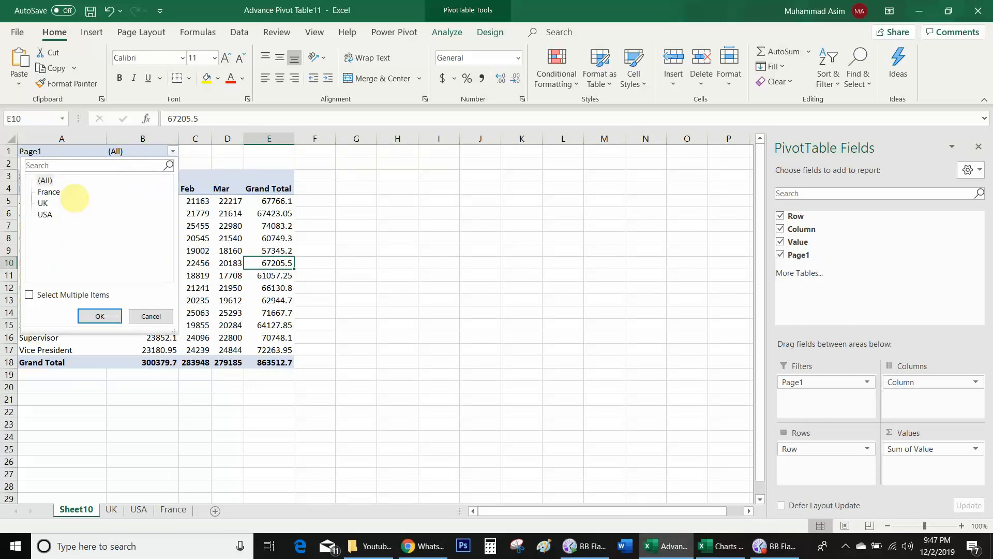
{"action": "left_click", "coordinate": [51, 193]}
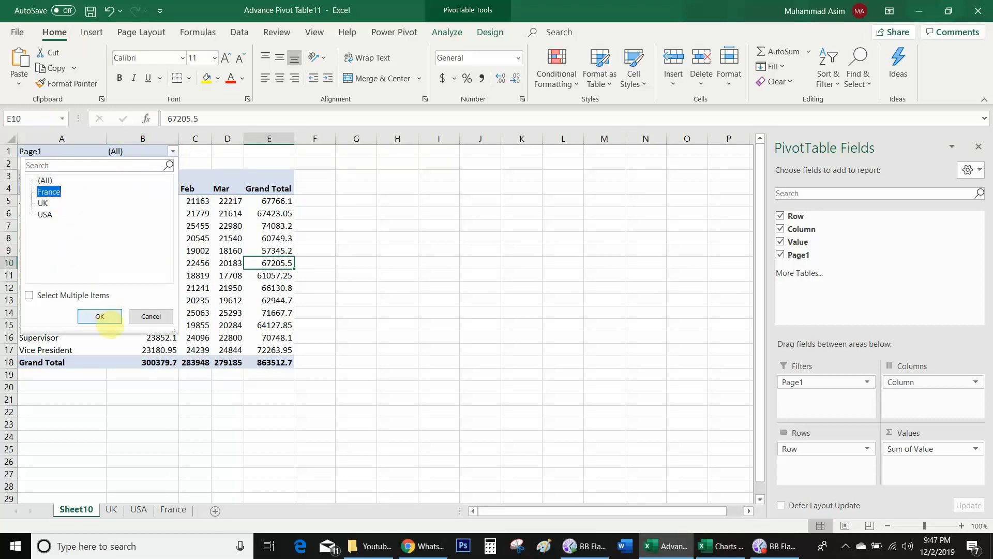
{"action": "left_click", "coordinate": [99, 316]}
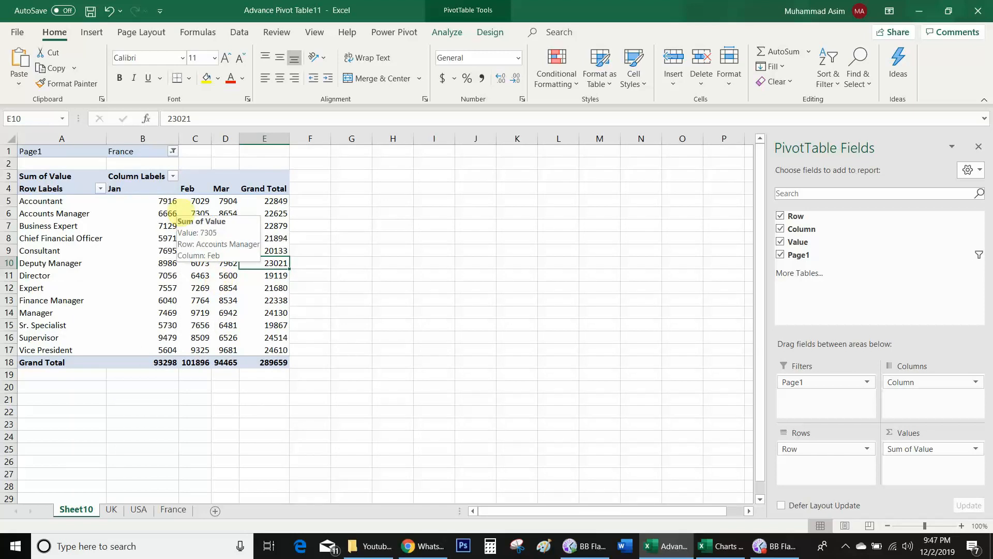
{"action": "left_click", "coordinate": [173, 151]}
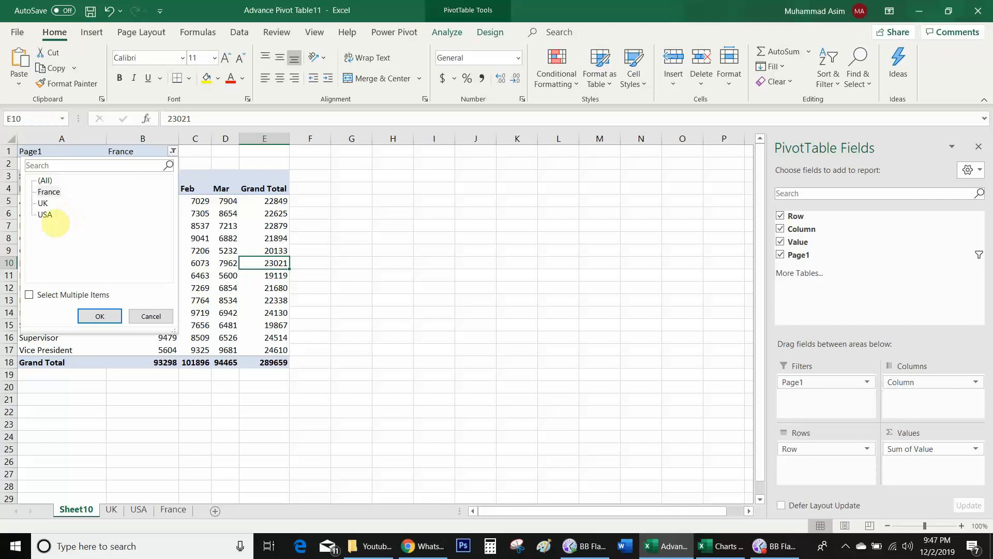
{"action": "left_click", "coordinate": [46, 215]}
{"action": "left_click", "coordinate": [100, 316]}
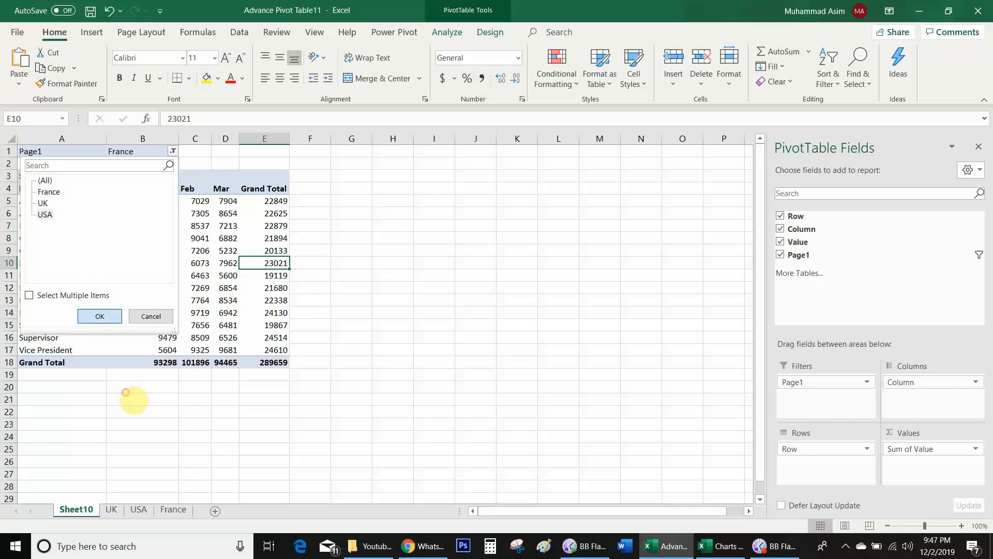
{"action": "mouse_move", "coordinate": [171, 255]}
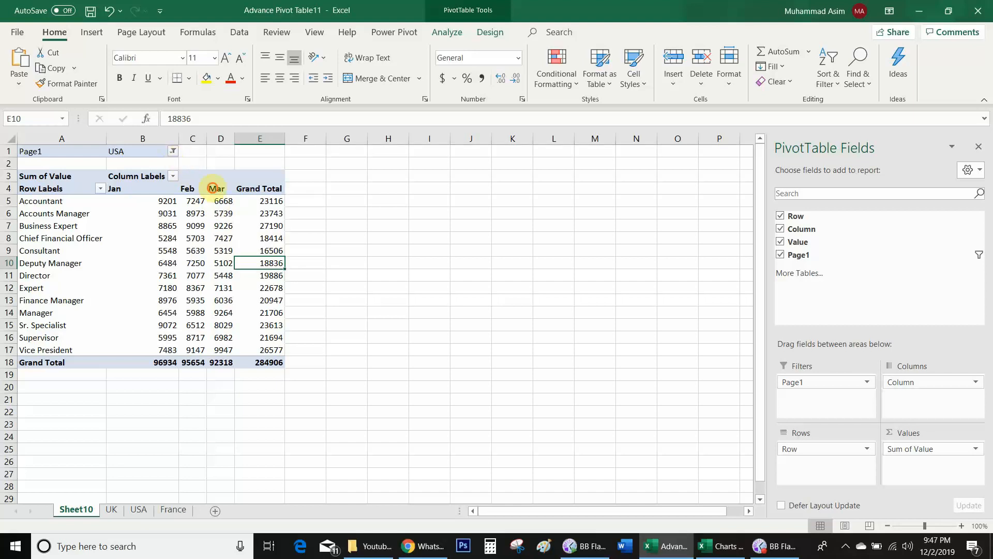
{"action": "left_click", "coordinate": [173, 151]}
{"action": "left_click", "coordinate": [59, 223]}
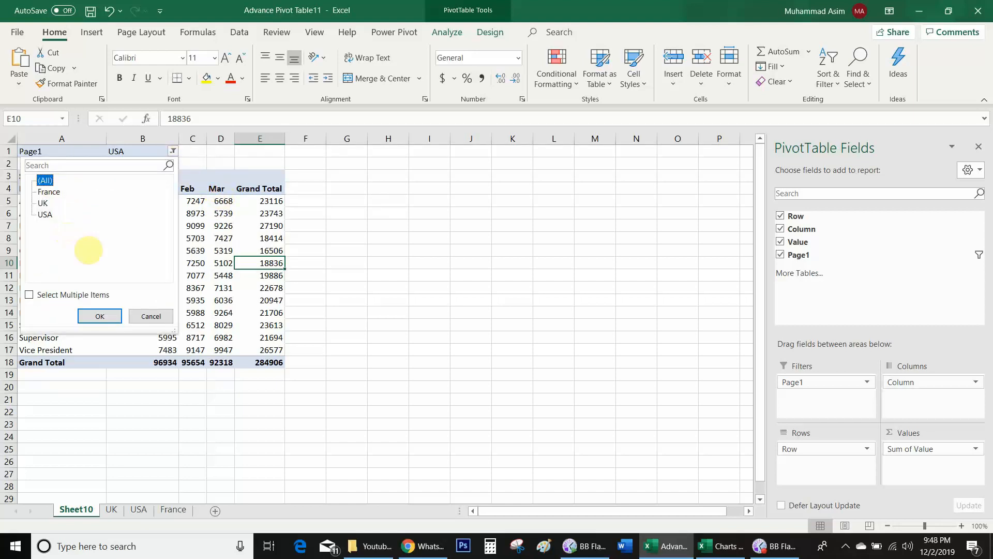
{"action": "left_click", "coordinate": [100, 316]}
{"action": "mouse_move", "coordinate": [163, 226]}
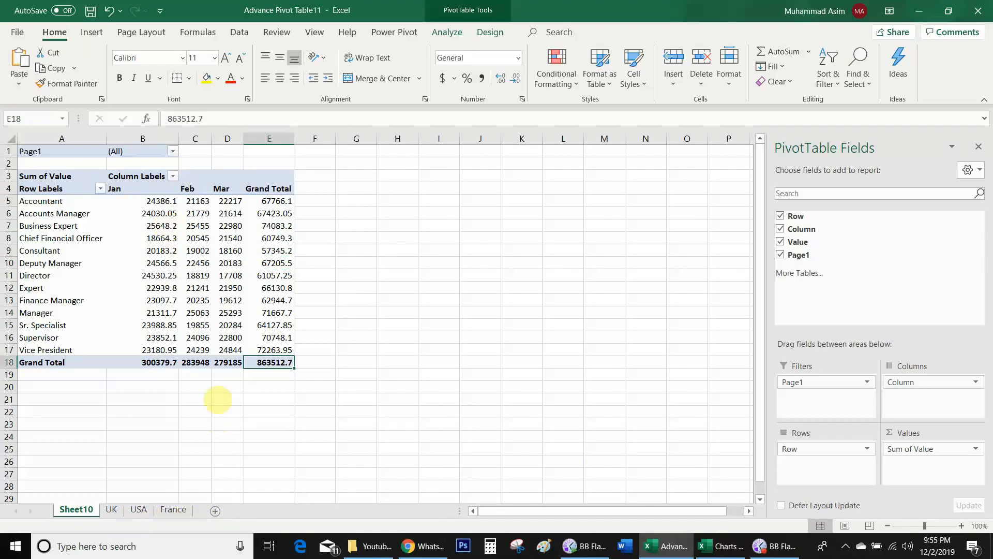
Step: Drill into the Grand Total to create Sheet14's detail table and auto-fit column A
{"action": "double_click", "coordinate": [267, 362]}
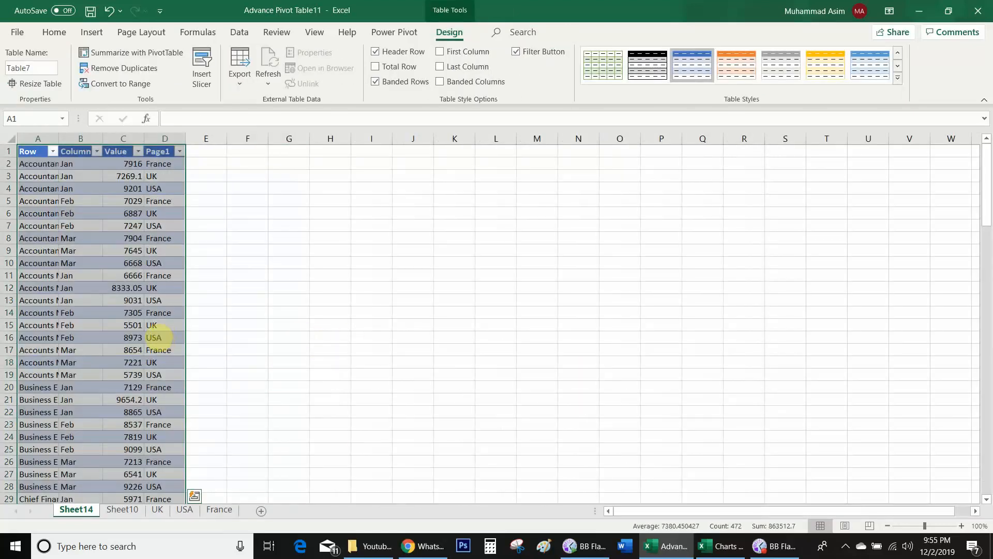
{"action": "left_click", "coordinate": [496, 300]}
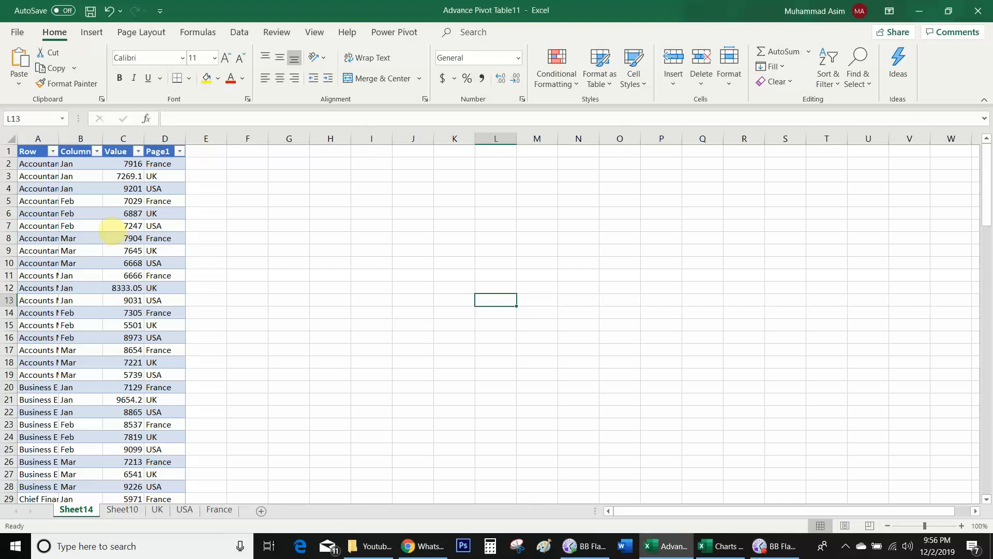
{"action": "double_click", "coordinate": [58, 139]}
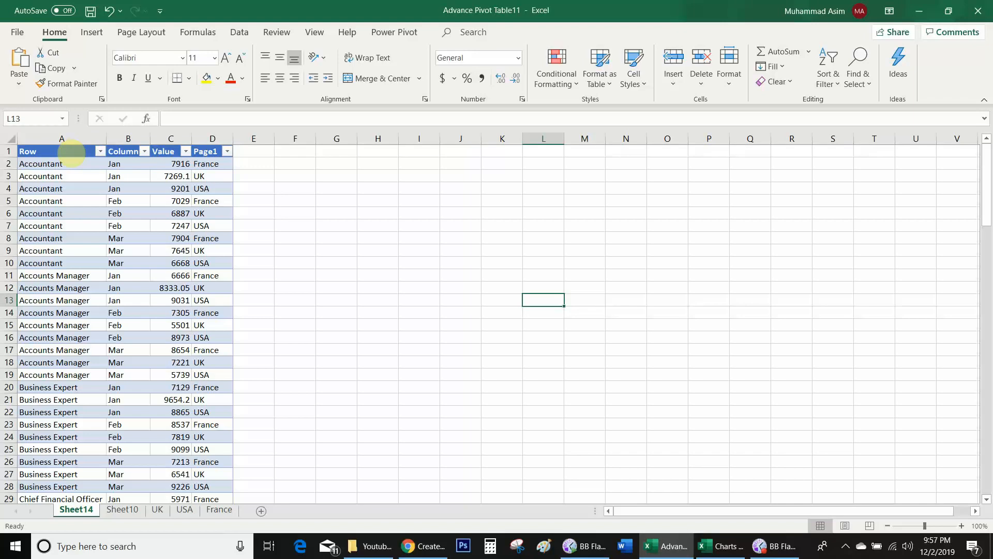
{"action": "left_click", "coordinate": [71, 152]}
{"action": "left_click", "coordinate": [120, 153]}
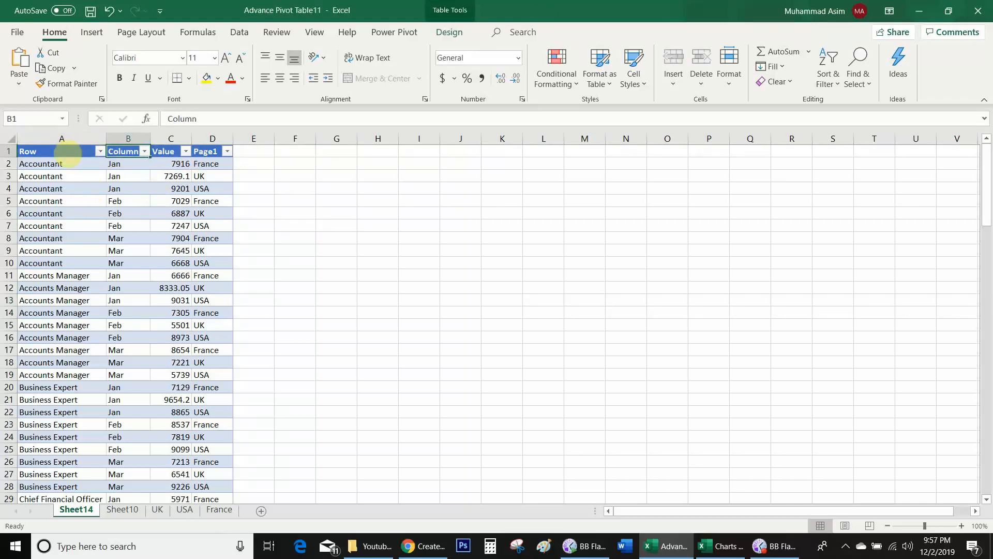
Step: Rename the detail headers to Position, Months, Salaries and Location, then return to Sheet10
{"action": "left_click", "coordinate": [69, 153]}
{"action": "type", "text": "P"}
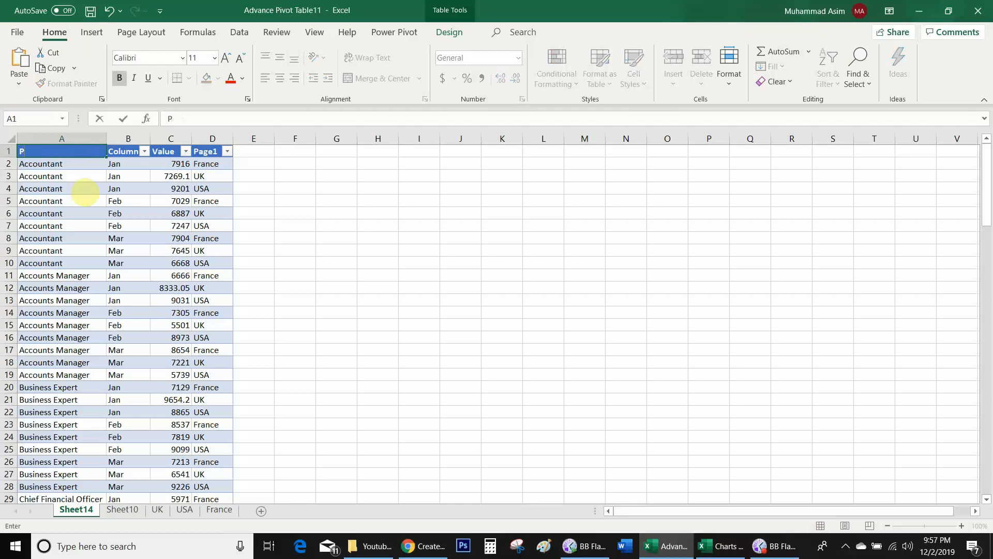
{"action": "type", "text": "ositiio"}
{"action": "key", "text": "BackSpace"}
{"action": "key", "text": "BackSpace"}
{"action": "type", "text": "on"}
{"action": "key", "text": "Tab"}
{"action": "type", "text": "Month"}
{"action": "key", "text": "Tab"}
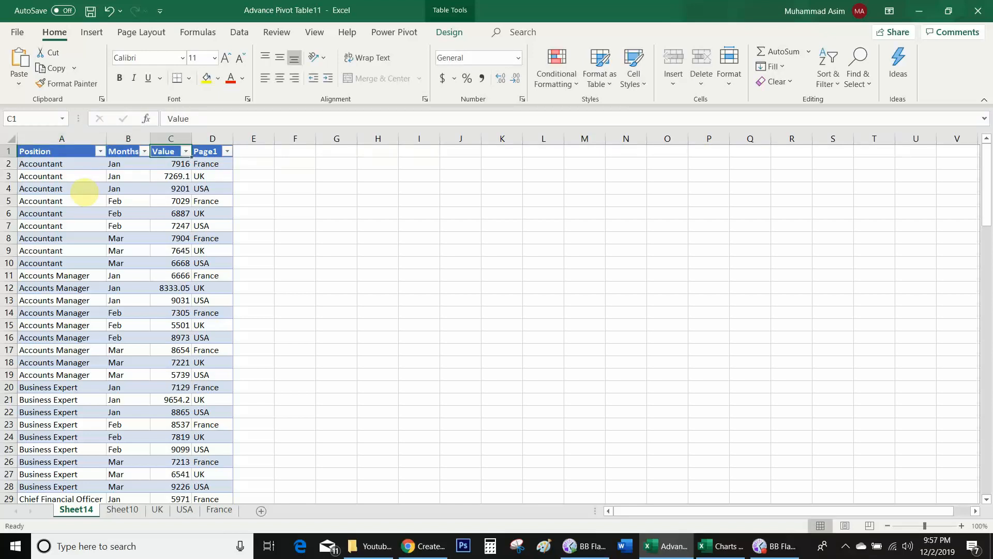
{"action": "type", "text": "Salaries"}
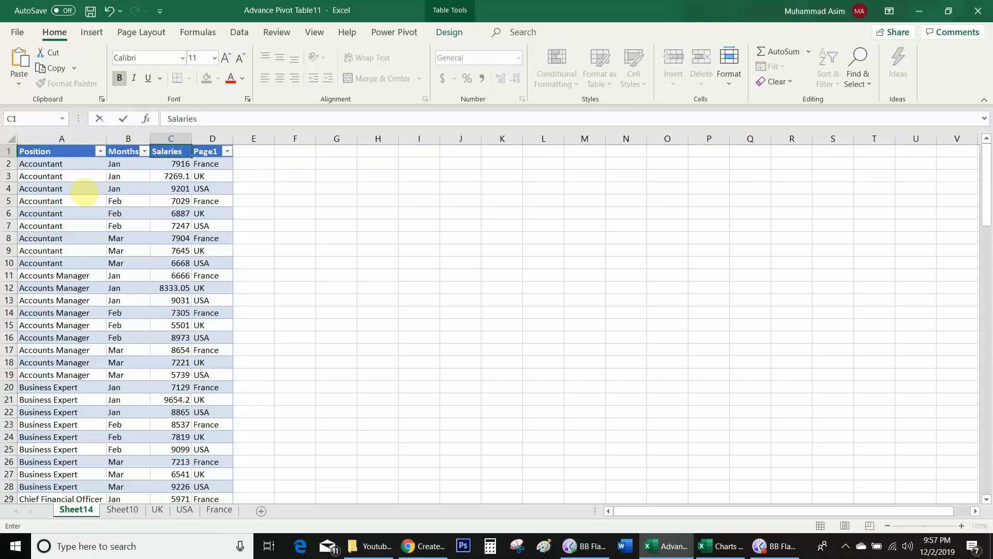
{"action": "key", "text": "Tab"}
{"action": "type", "text": "Location"}
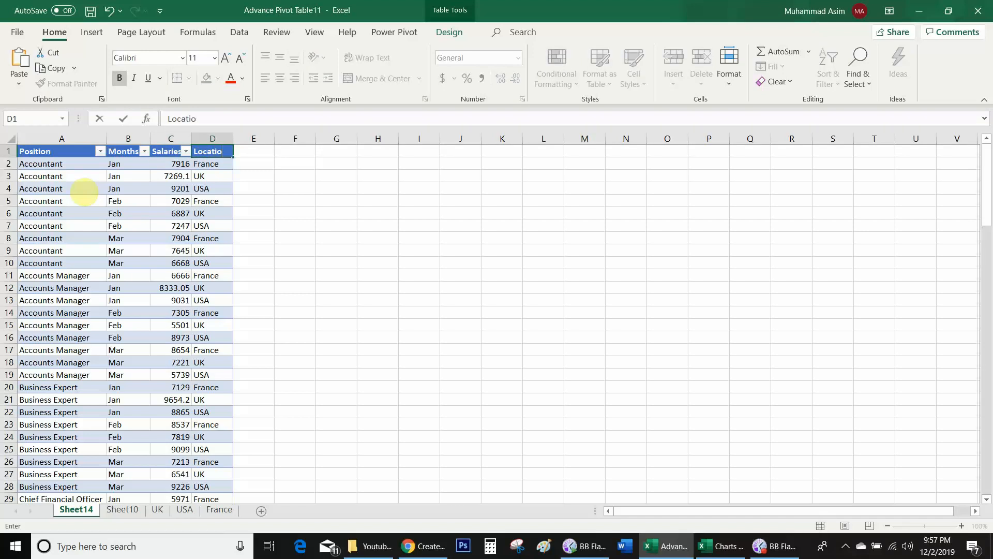
{"action": "key", "text": "Tab"}
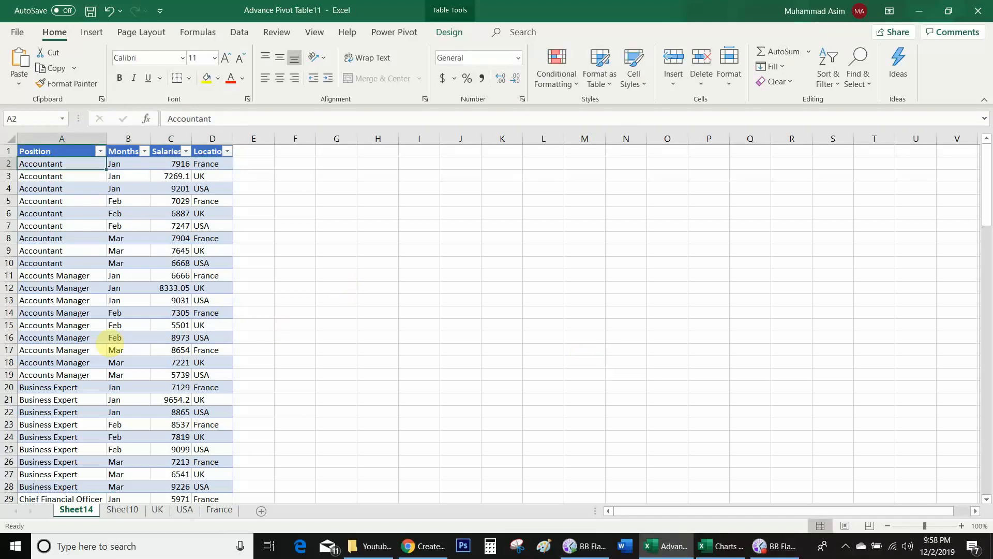
{"action": "left_click", "coordinate": [123, 509]}
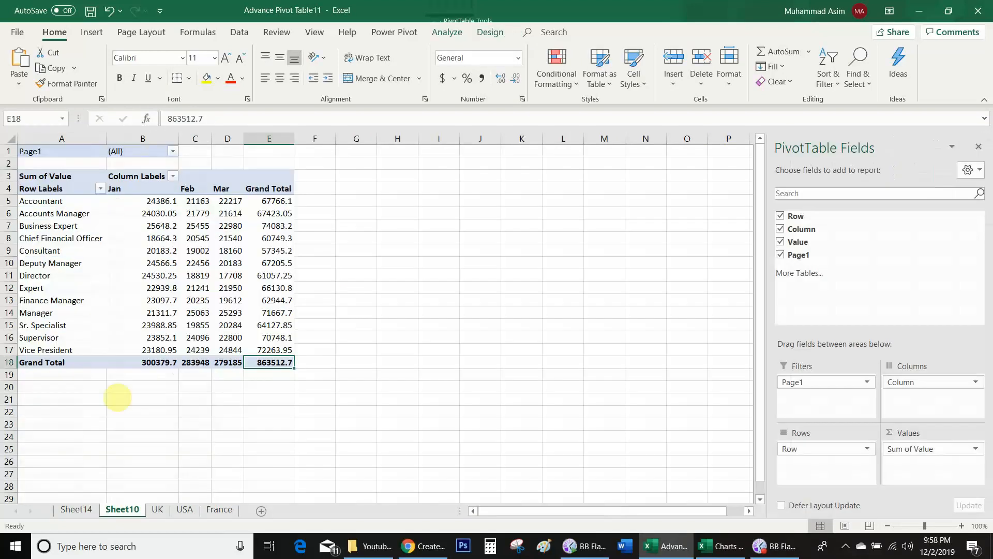